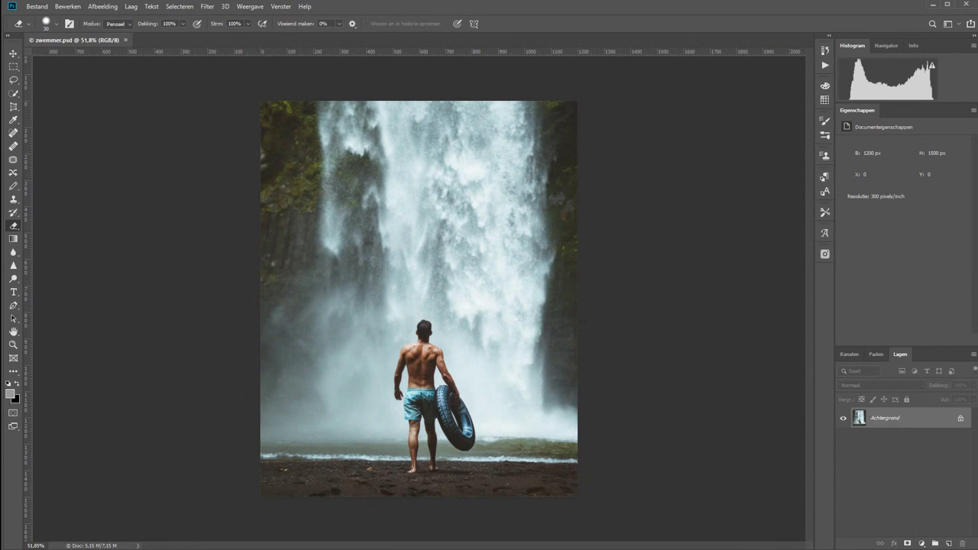
- Zoom in on the ground at the swimmer's feet, then fit the whole image back in view
left_click(161, 481)
key("z")
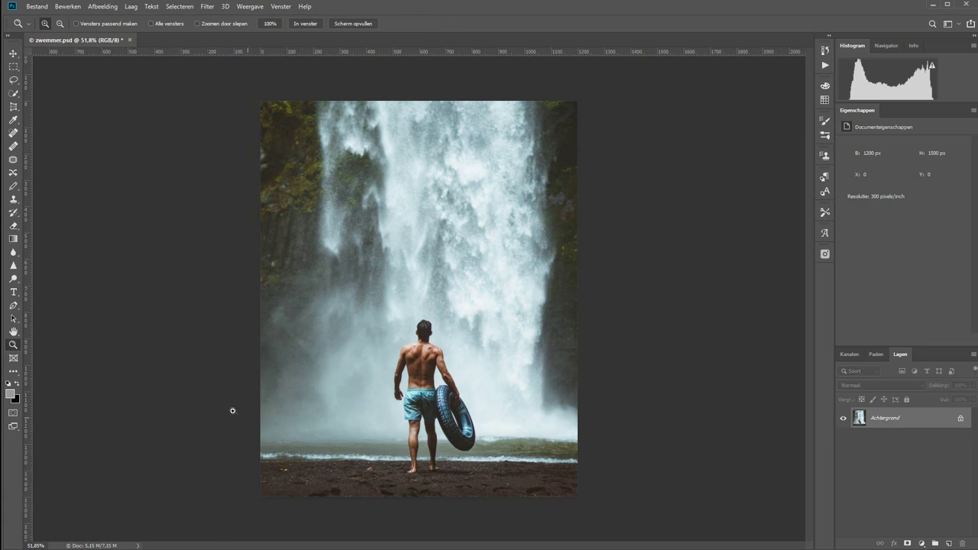
left_click_drag(231, 408, 439, 526)
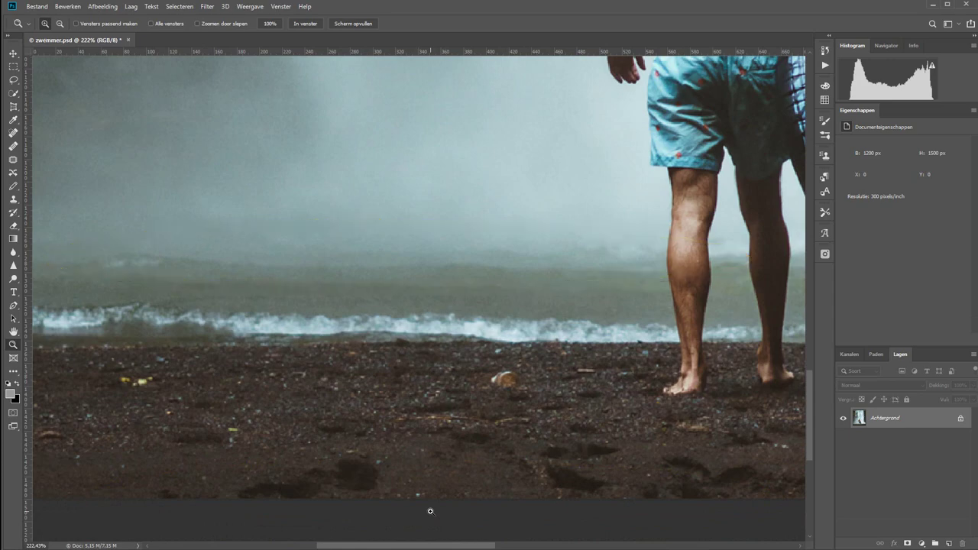
key("ctrl+0")
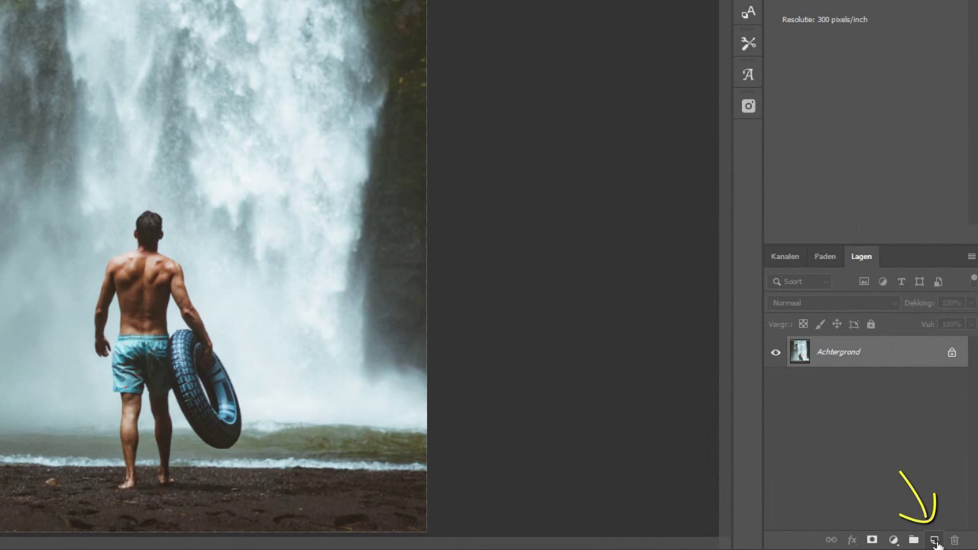
- Create Laag 1 filled solid black, add empty Laag 2 above, and hide Laag 1
left_click(933, 541)
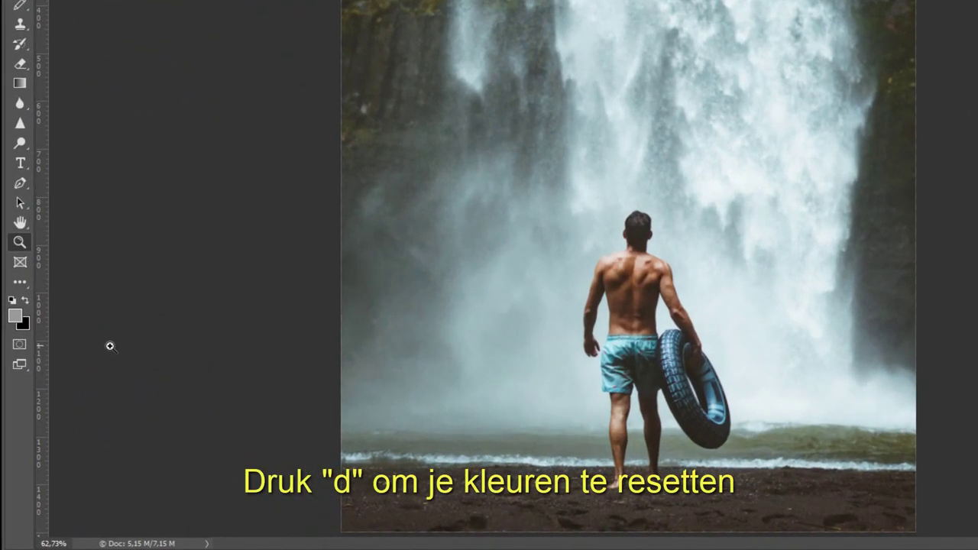
key("d")
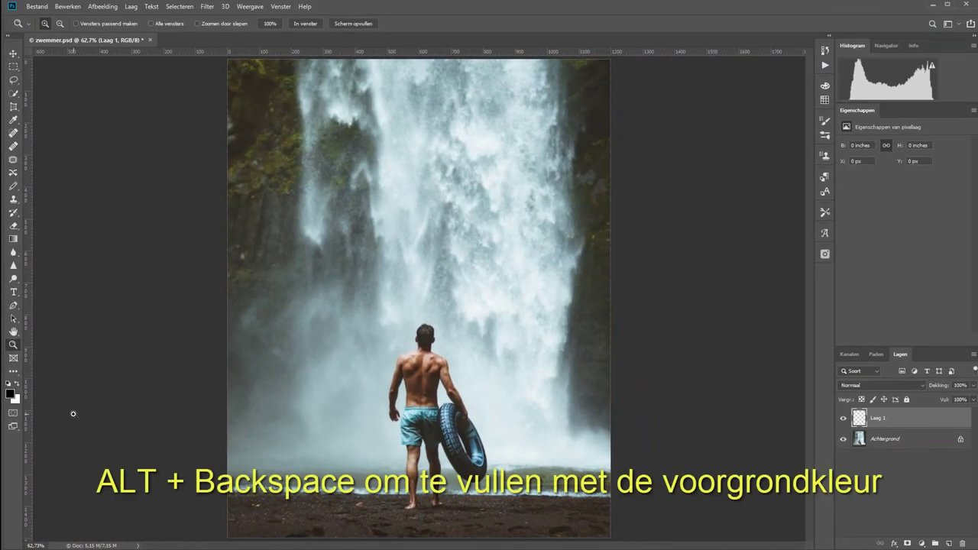
key("alt")
key("alt+BackSpace")
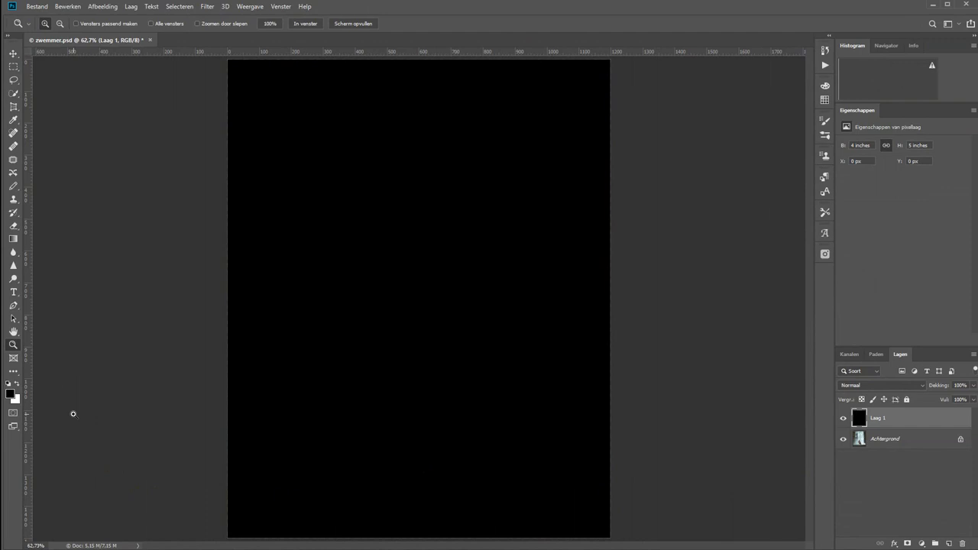
left_click(950, 543)
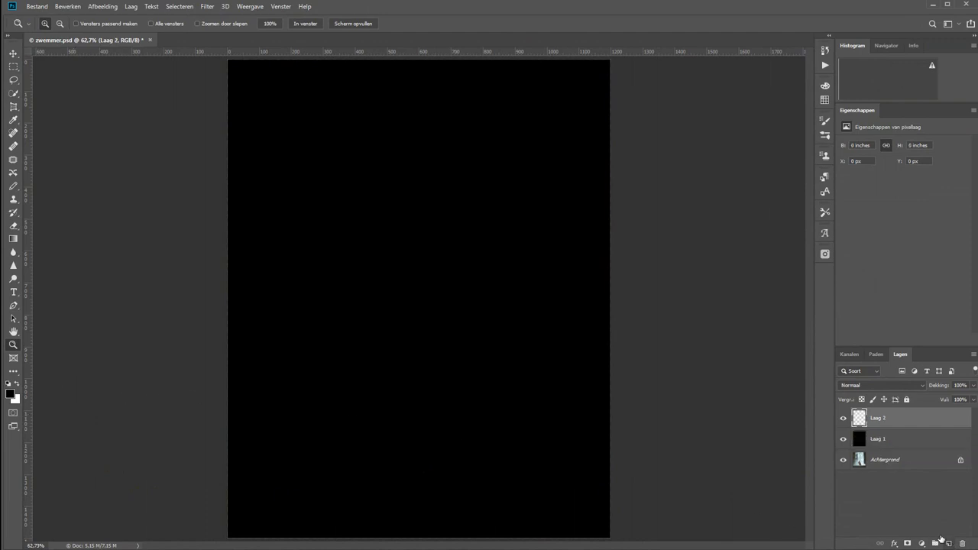
left_click(843, 439)
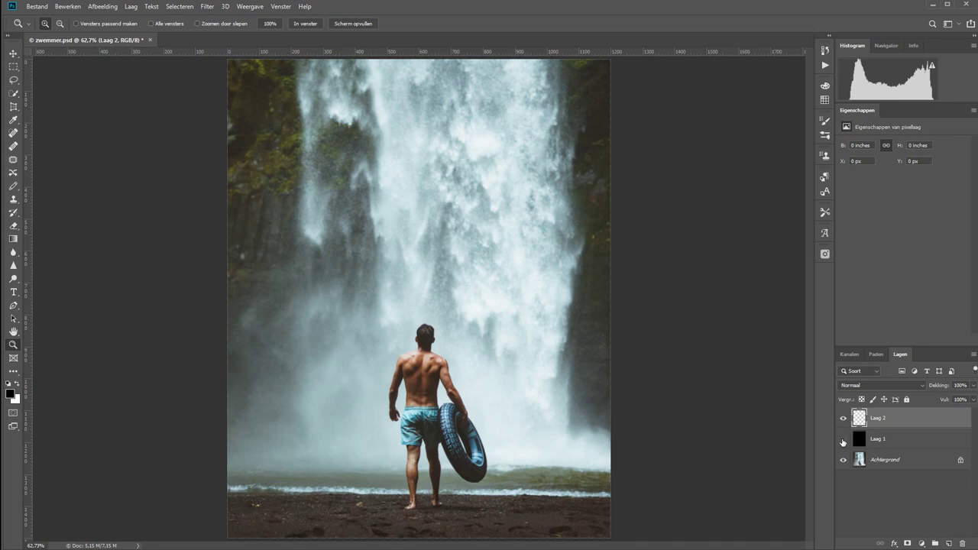
- Load the saved 'grond' channel as the active selection
left_click(187, 10)
left_click(233, 224)
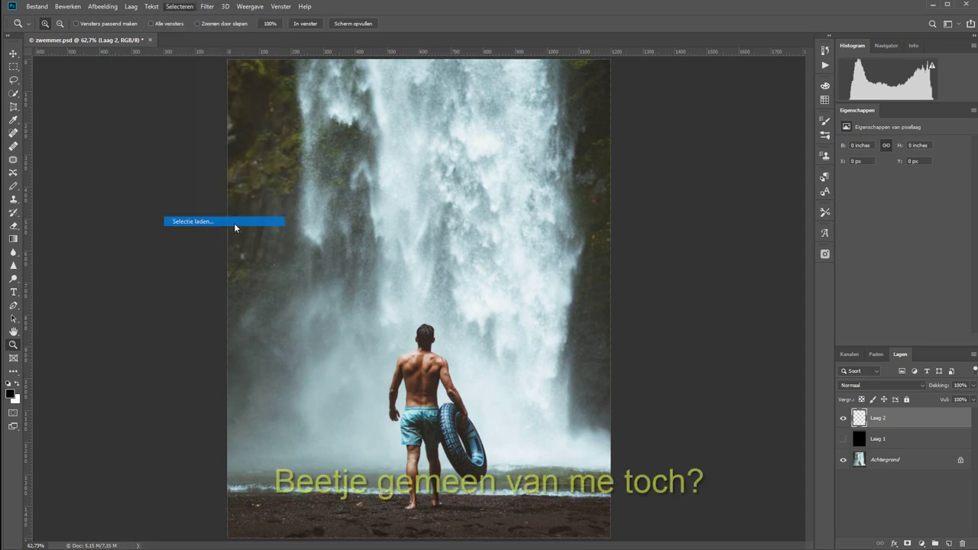
left_click(403, 118)
left_click(394, 156)
left_click(511, 96)
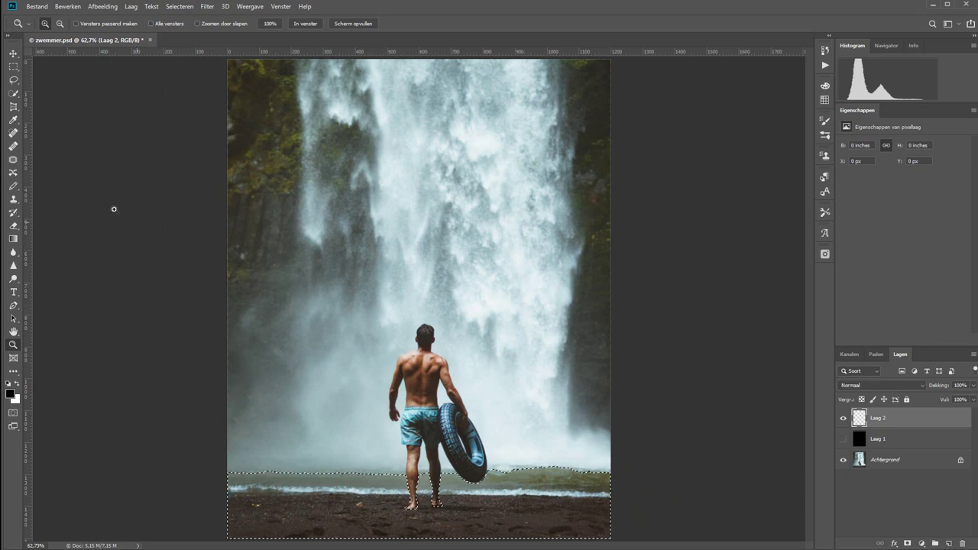
- Drag a vertical black-to-white gradient from the waterline down over the ground, then fit the view
left_click(13, 238)
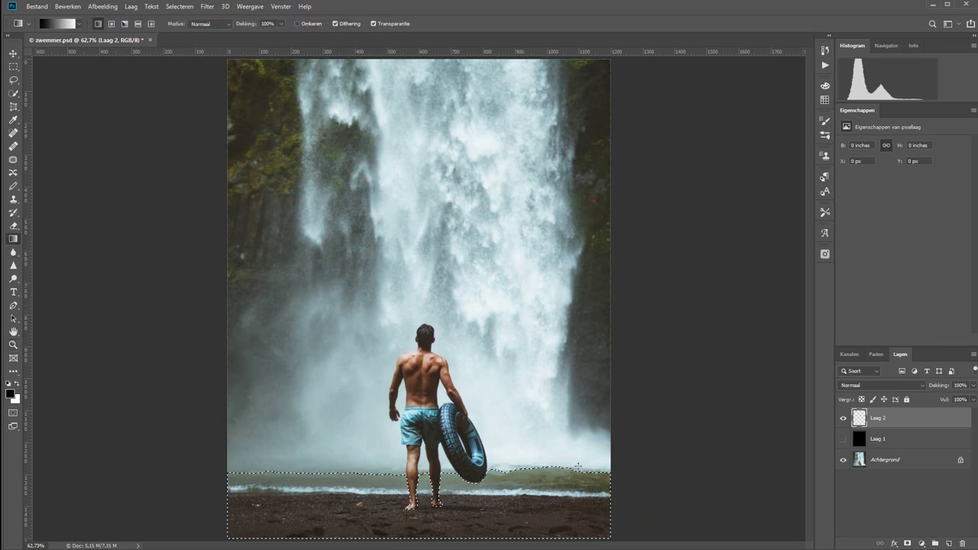
key("z")
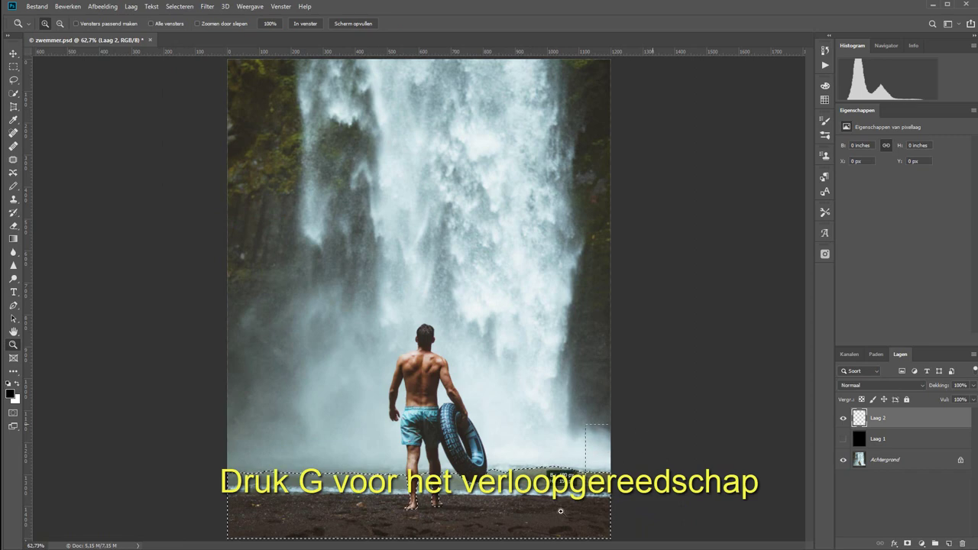
left_click_drag(609, 424, 493, 539)
key("g")
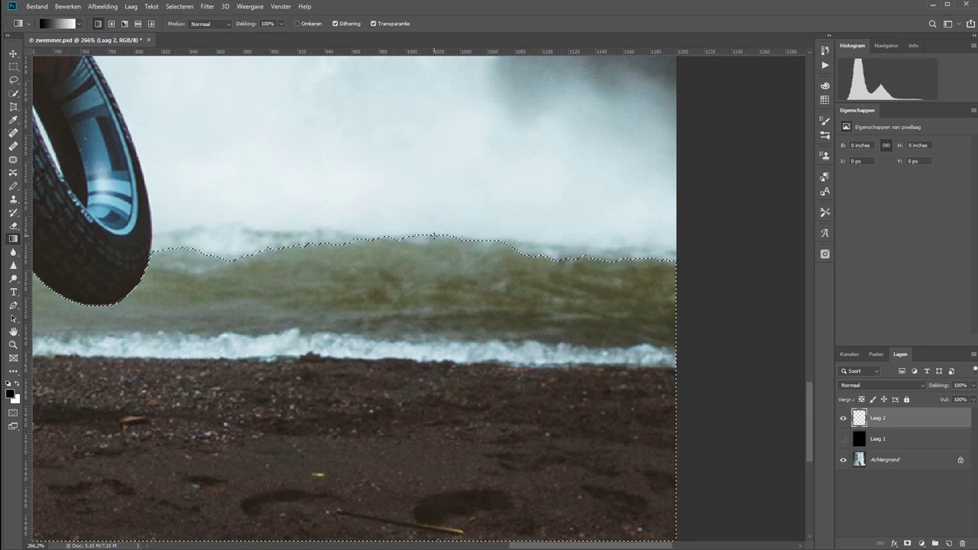
mouse_move(433, 236)
left_mouse_down()
mouse_move(456, 510)
mouse_move(451, 532)
mouse_move(433, 535)
left_mouse_up()
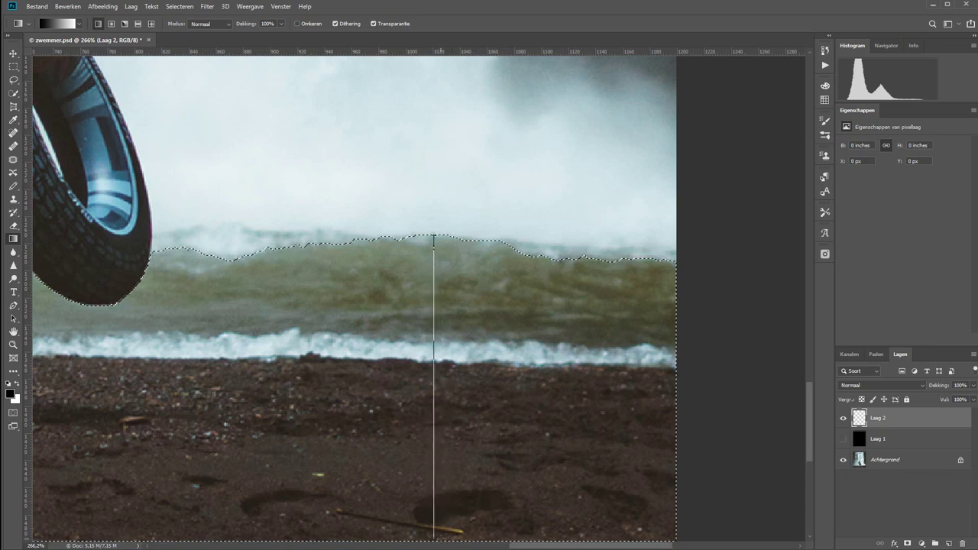
left_click_drag(433, 538, 438, 538)
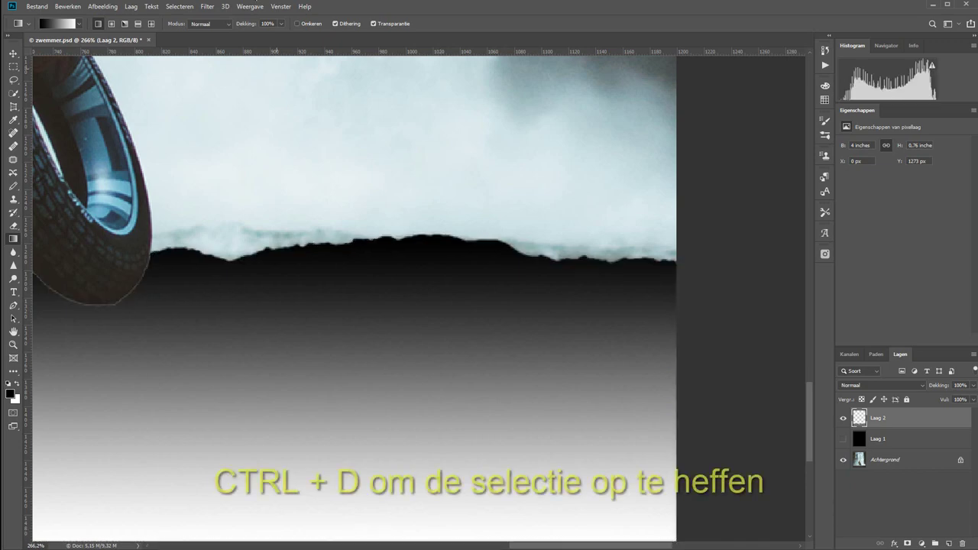
key("z")
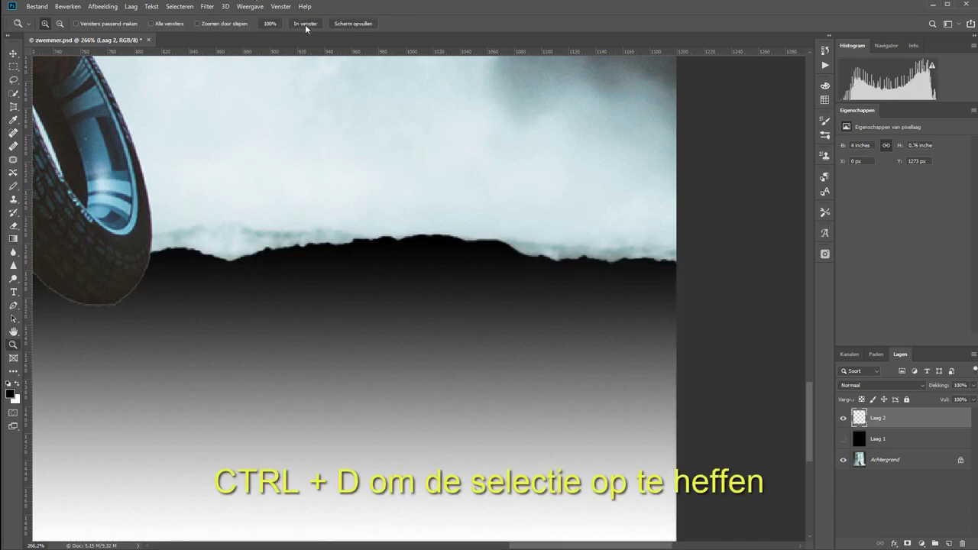
left_click(305, 23)
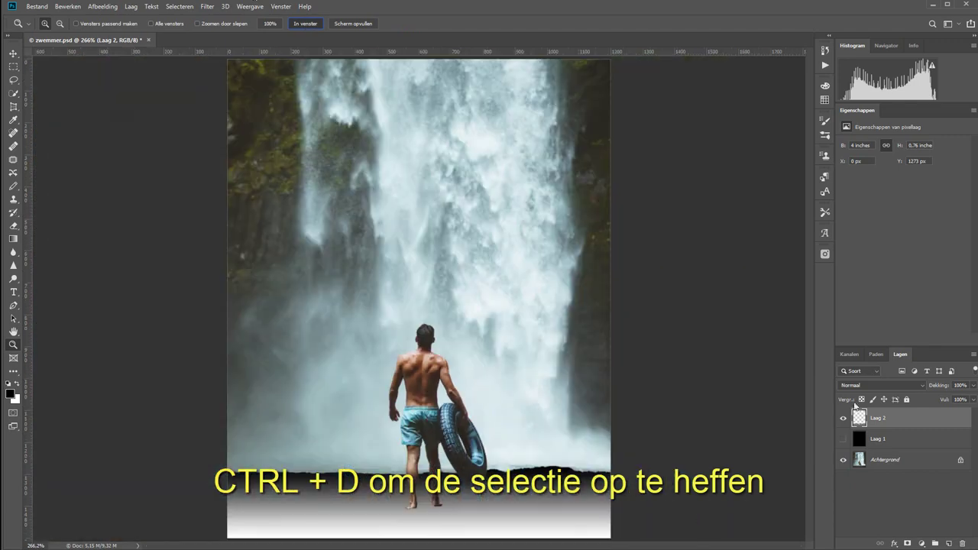
- Briefly show the black Laag 1, then hide both Laag 2 and Laag 1
left_click(843, 440)
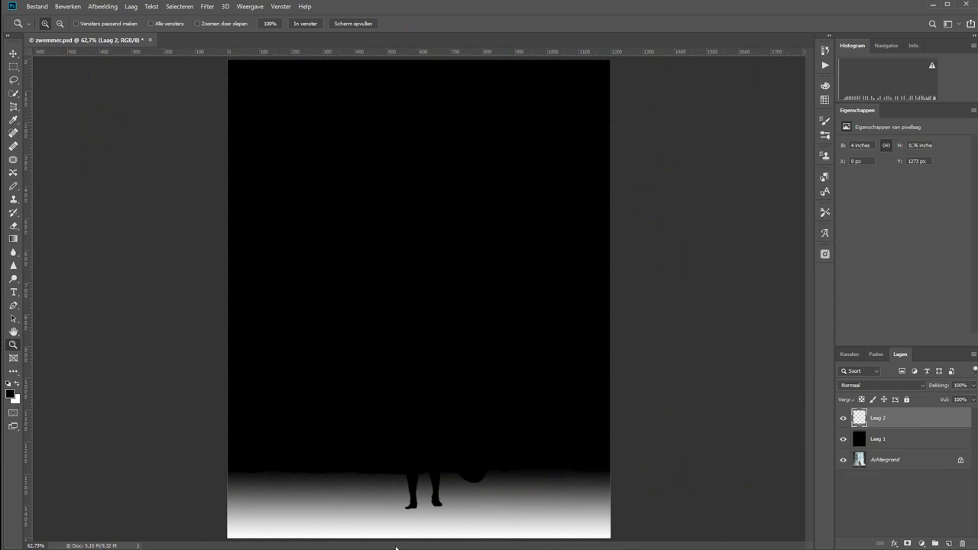
left_click(842, 418)
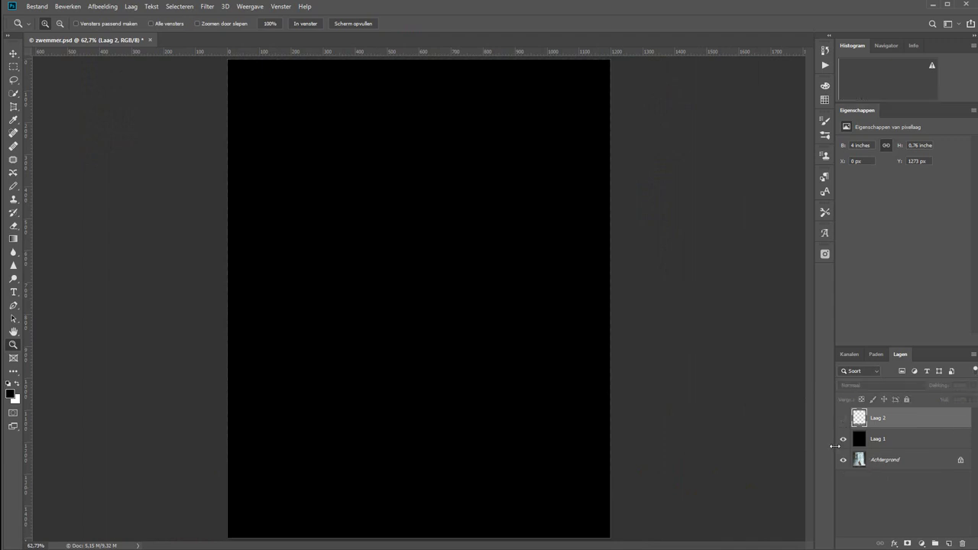
left_click(843, 439)
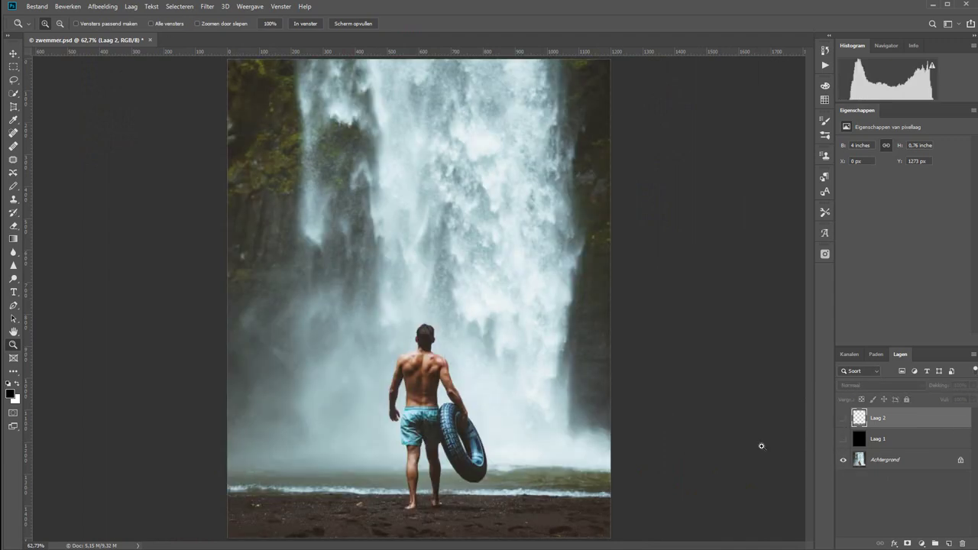
- Add empty Laag 3, load the saved 'man' channel selection, and zoom on the swimmer
left_click(948, 543)
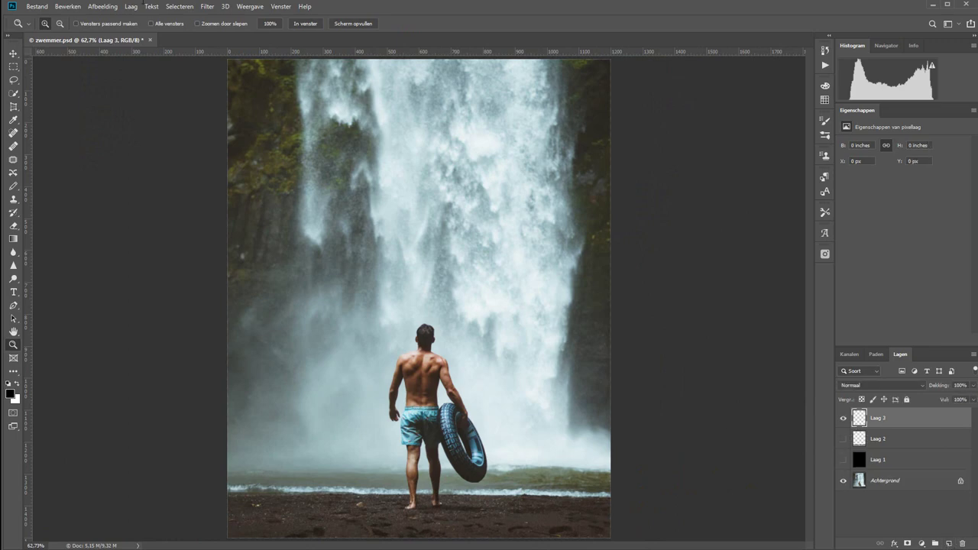
left_click(207, 7)
left_click(207, 7)
left_click(179, 7)
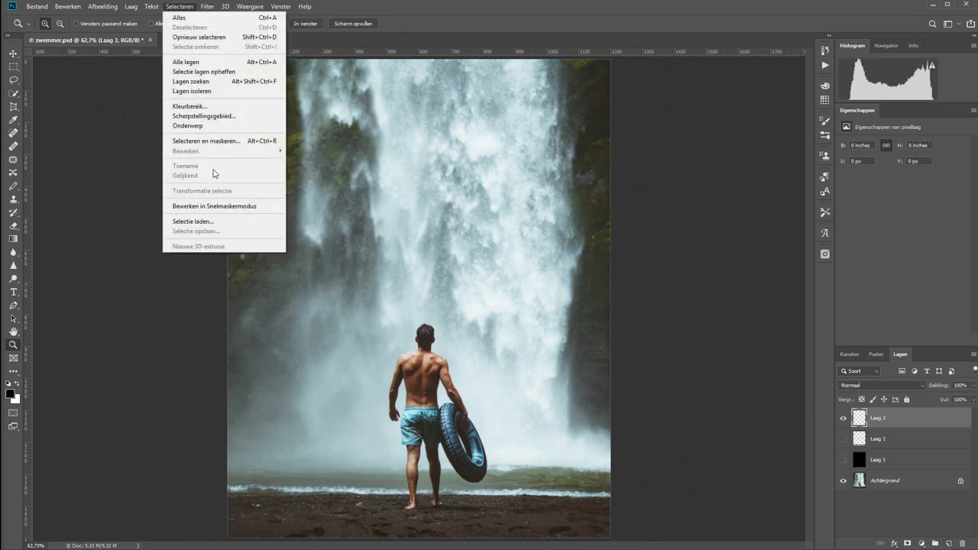
left_click(219, 221)
left_click(422, 117)
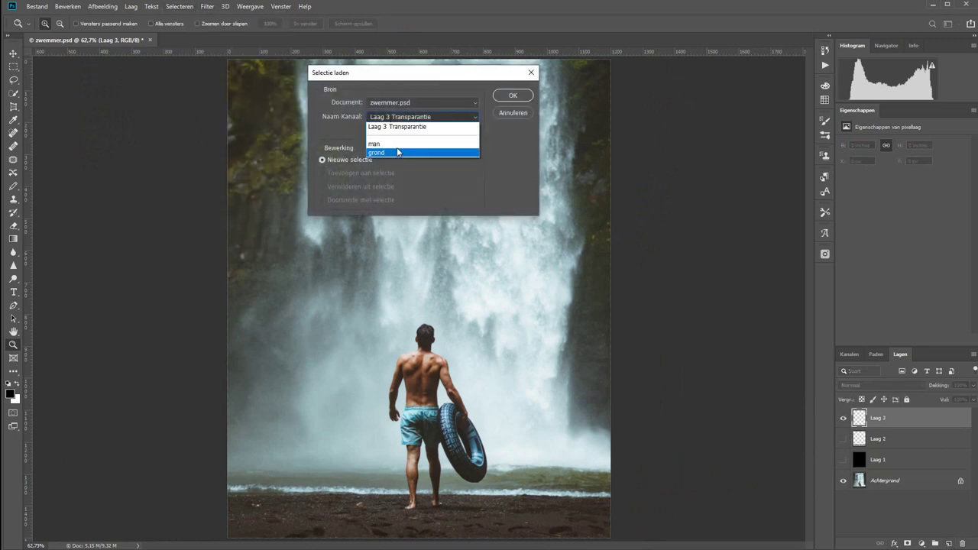
left_click(394, 151)
left_click(512, 95)
left_click_drag(318, 301, 524, 536)
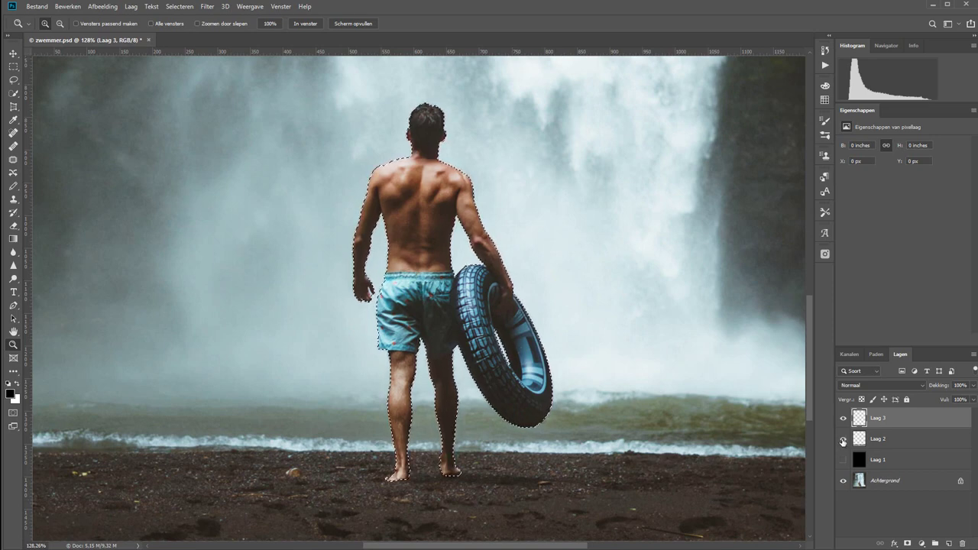
left_click_drag(842, 439, 841, 461)
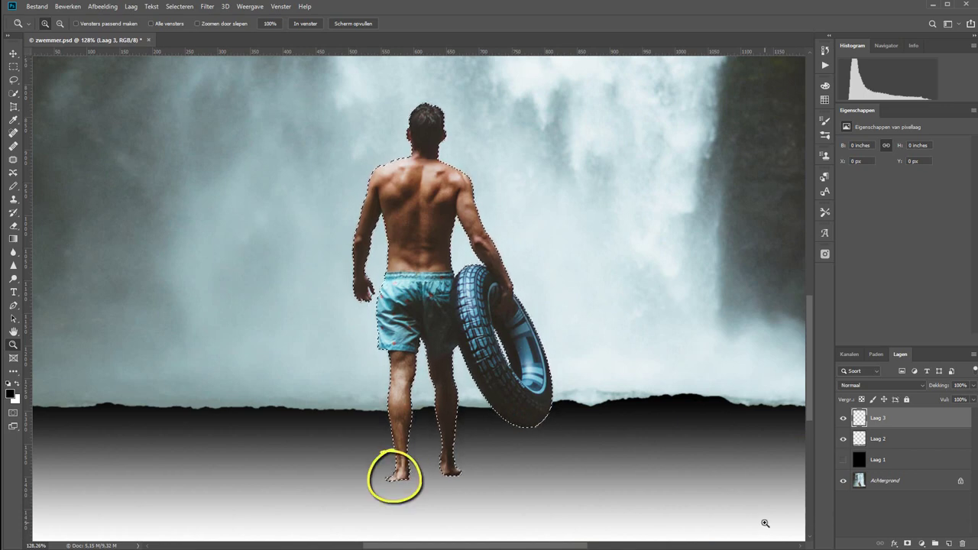
- Fill the swimmer selection on Laag 3 with grey sampled from the ground gradient, then show Laag 1
key("i")
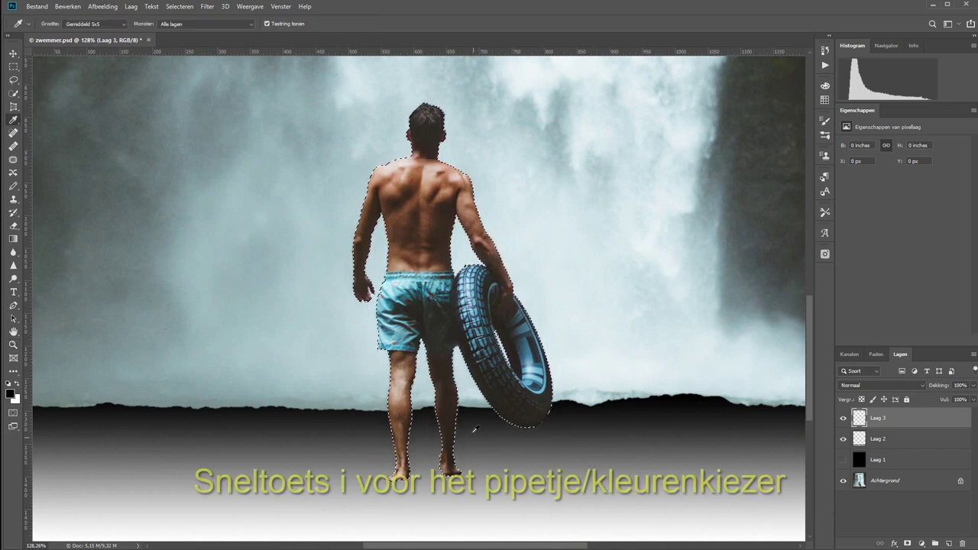
left_click(443, 111)
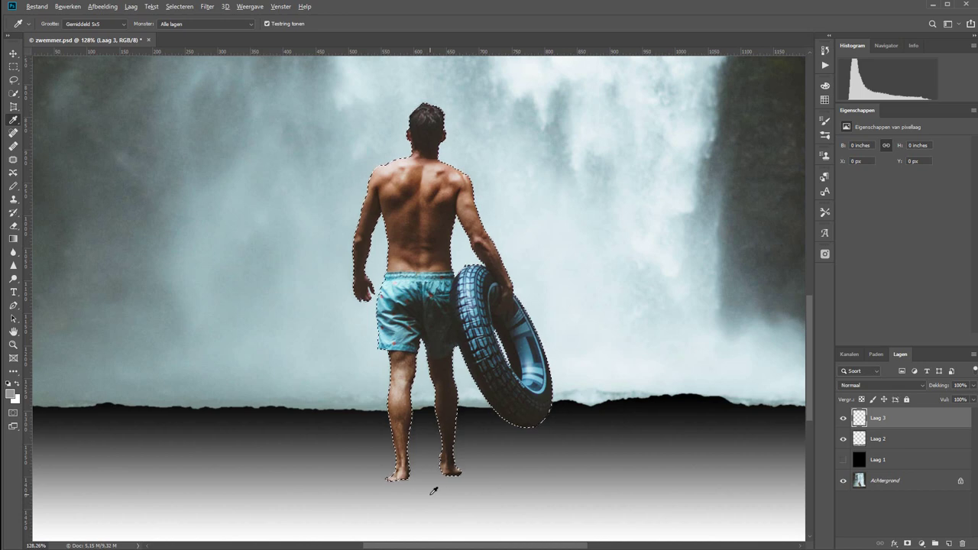
key("alt+BackSpace")
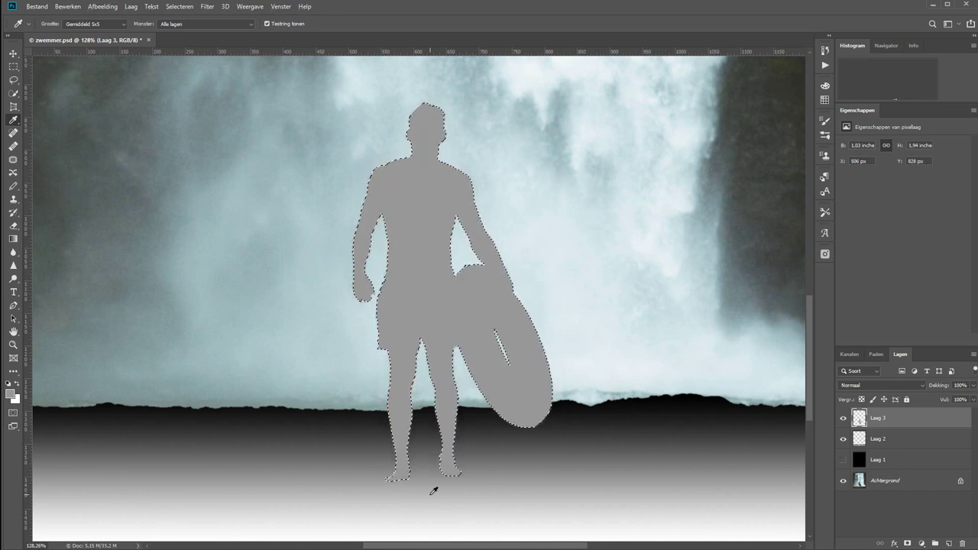
key("ctrl+d")
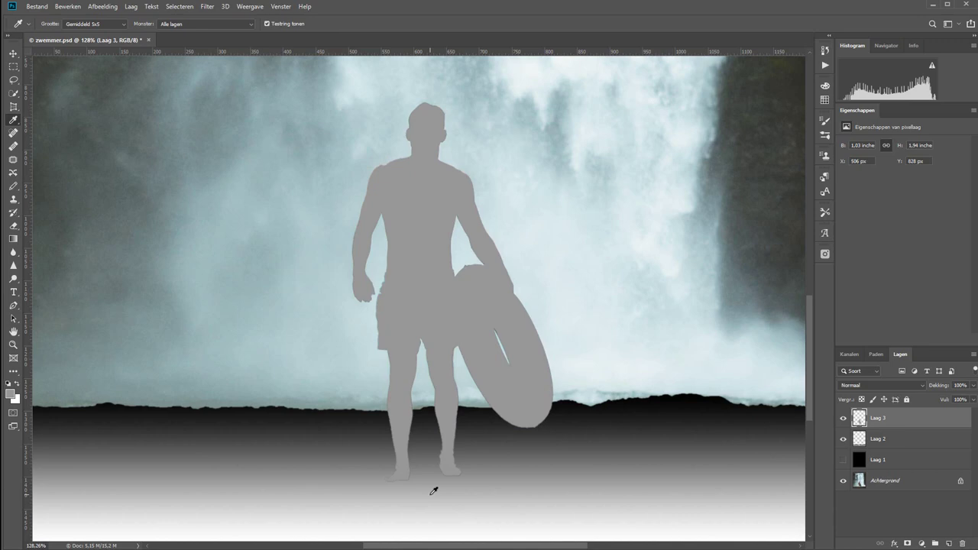
key("ctrl+0")
left_click(843, 459)
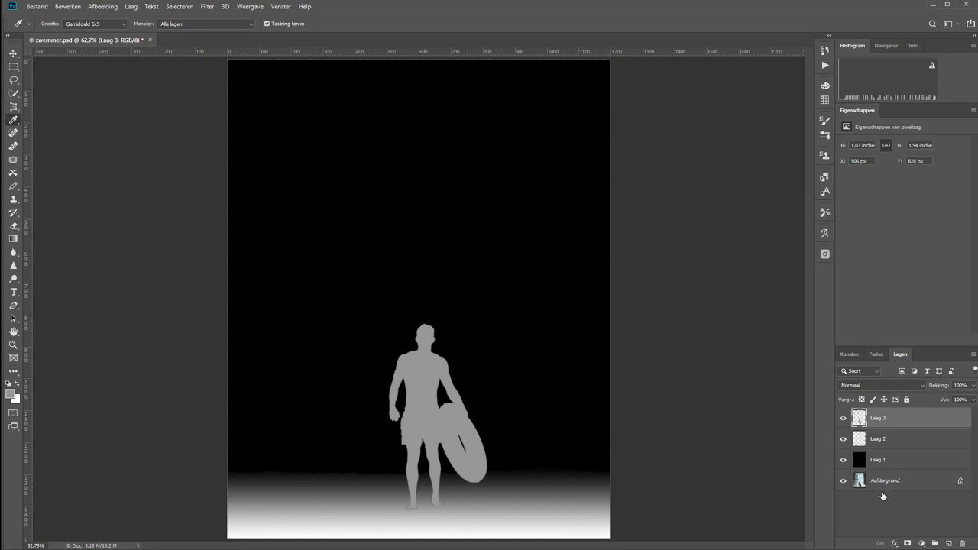
- Show only the Achtergrond photo and save it as zwemmer.jpg at JPEG quality 12
left_click(843, 480, "alt")
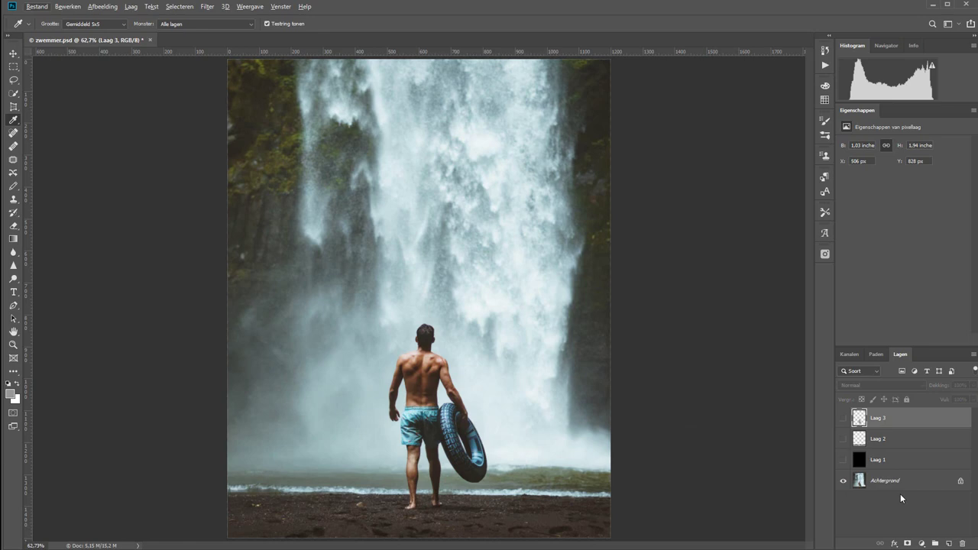
left_click(37, 7)
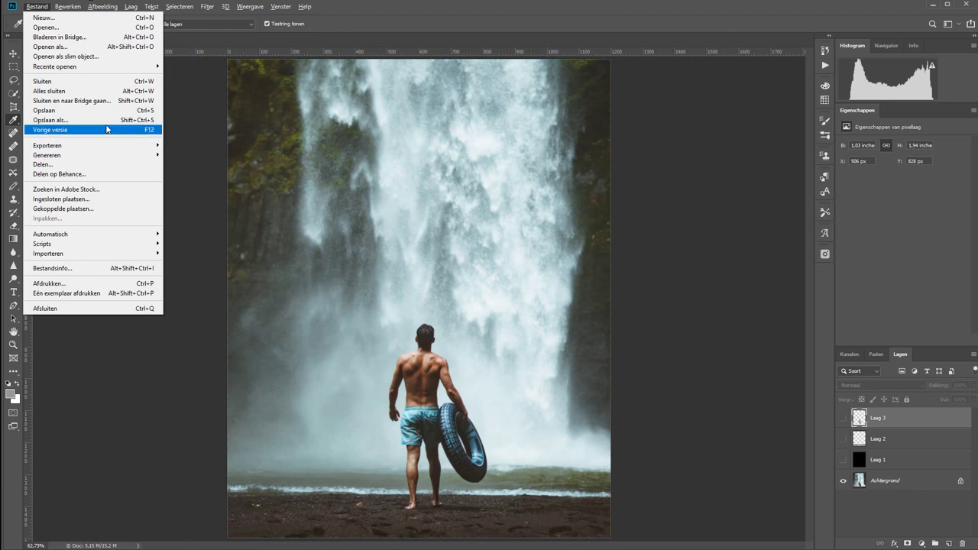
left_click(109, 120)
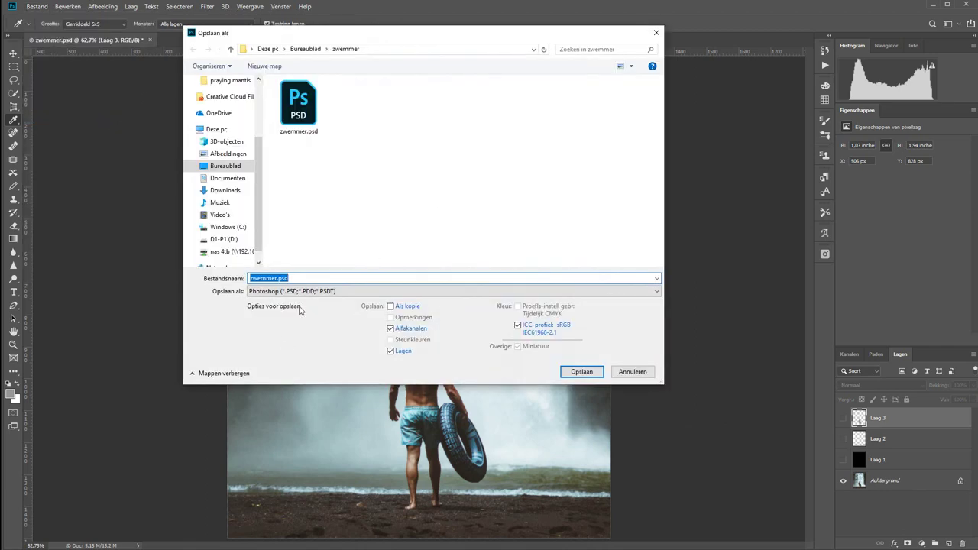
left_click(284, 291)
left_click(278, 370)
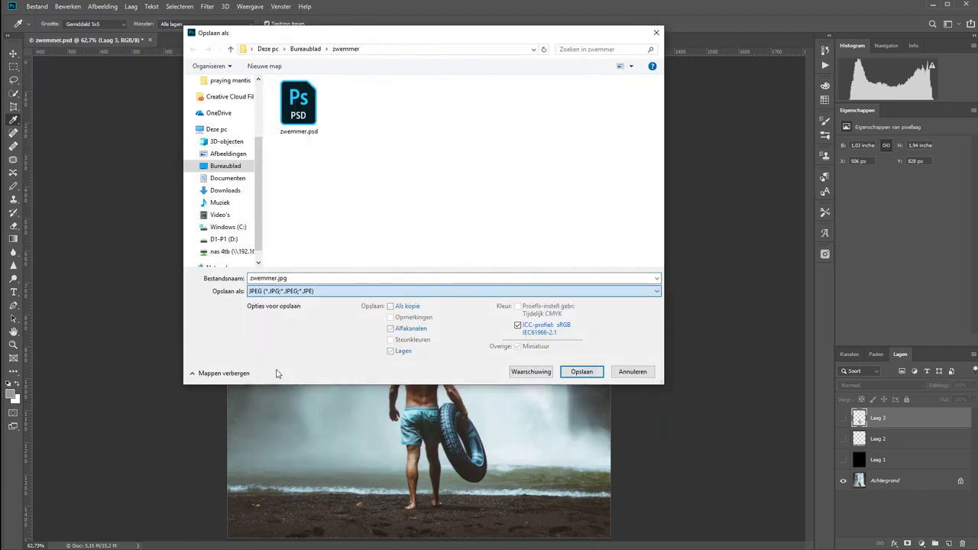
left_click(582, 372)
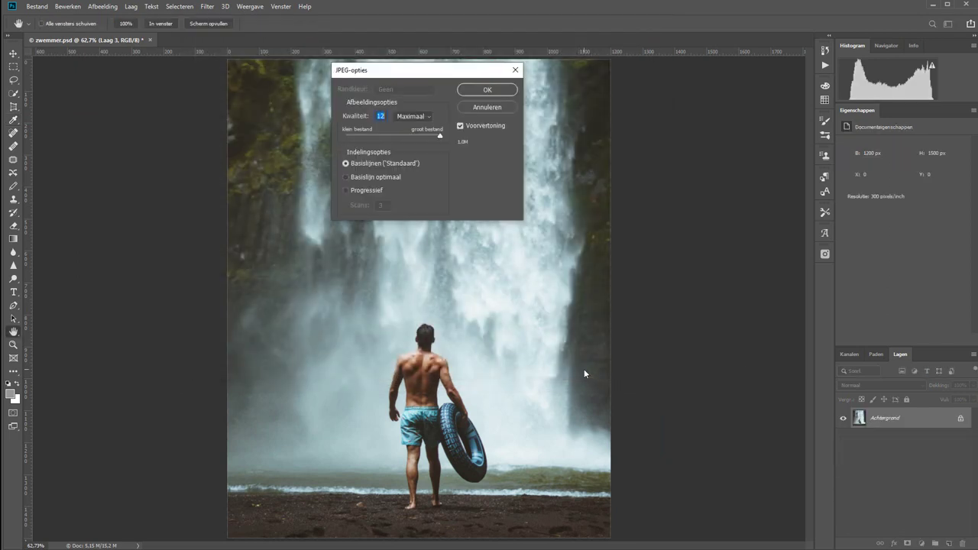
left_click(486, 91)
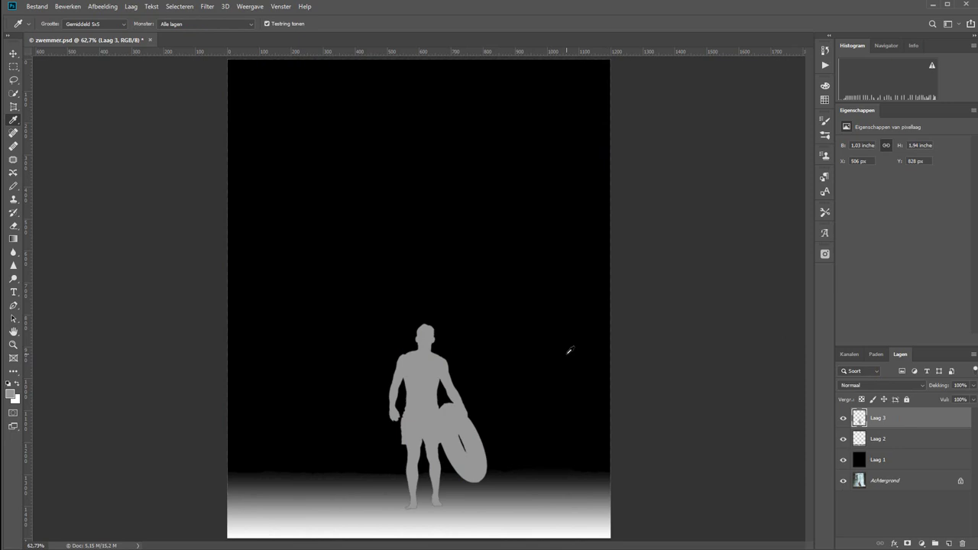
- Save the depth map as JPEG 'zwemmer_depth.jpg' at quality 12
left_click(40, 6)
left_click(76, 120)
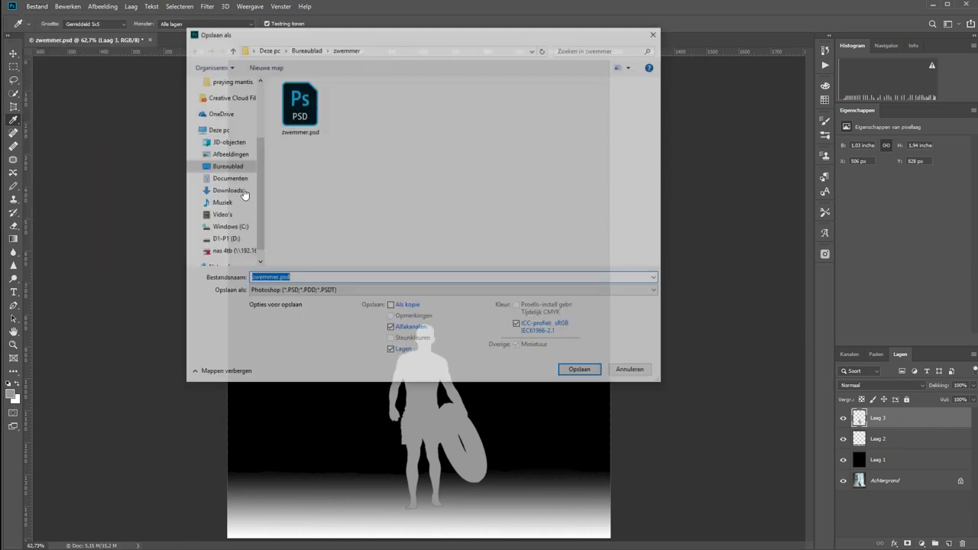
left_click(296, 290)
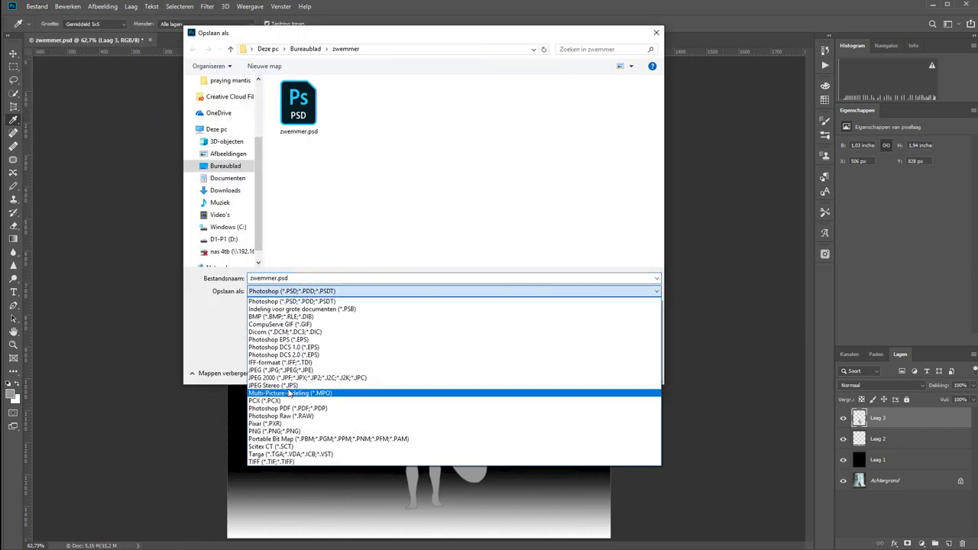
left_click(283, 374)
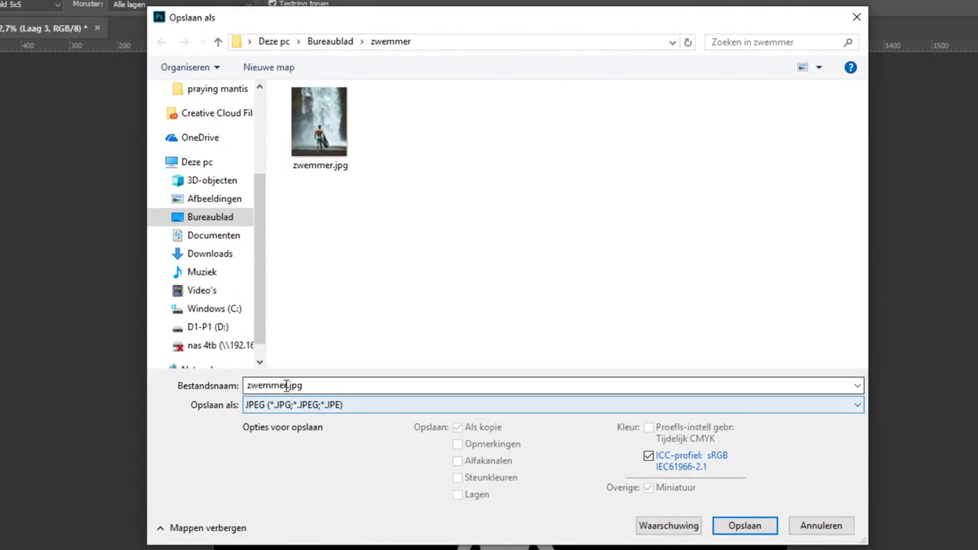
double_click(281, 371)
left_click(282, 370)
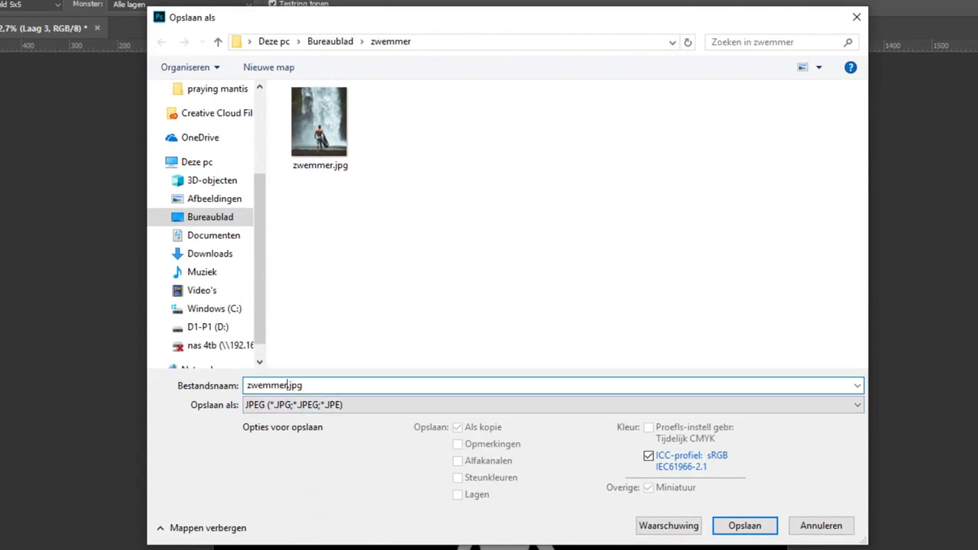
type("_de")
type("pth")
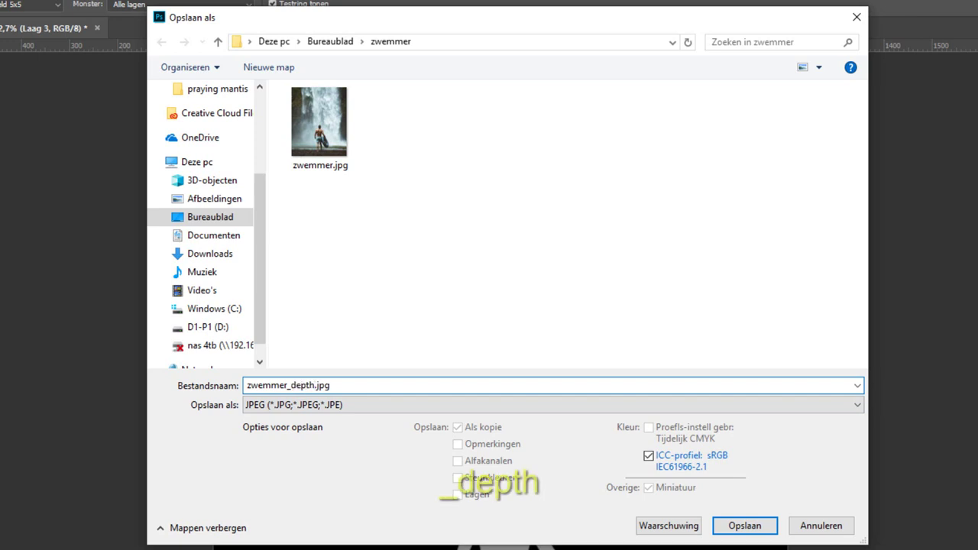
left_click(745, 526)
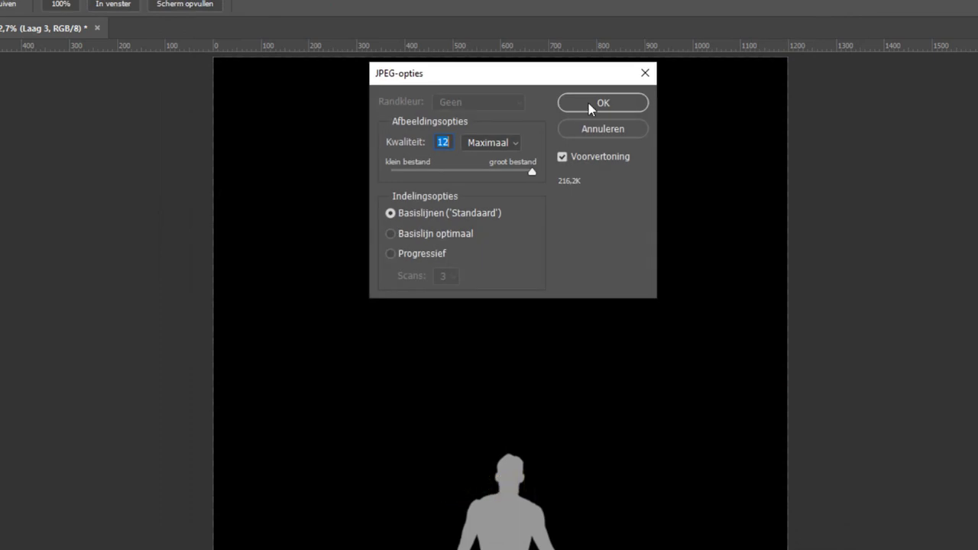
left_click(588, 103)
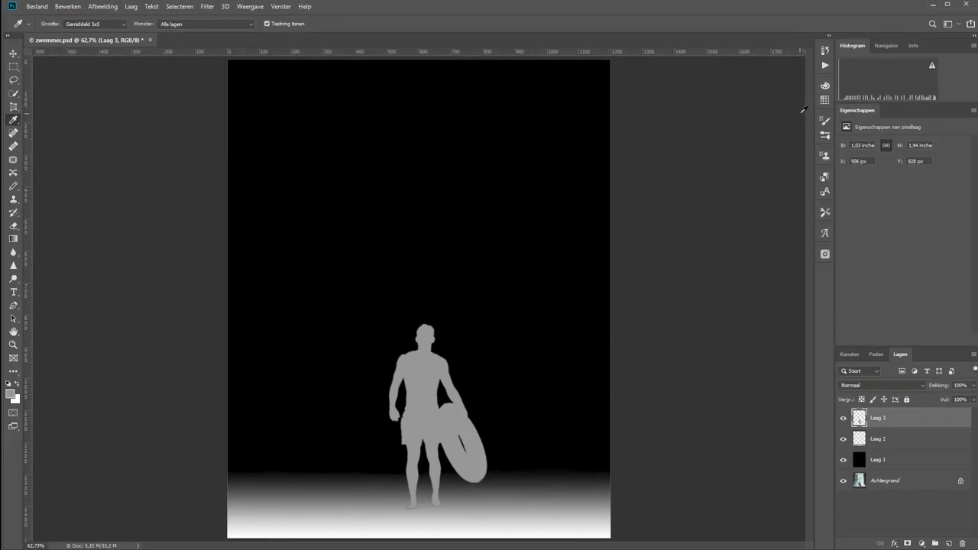
left_click(931, 7)
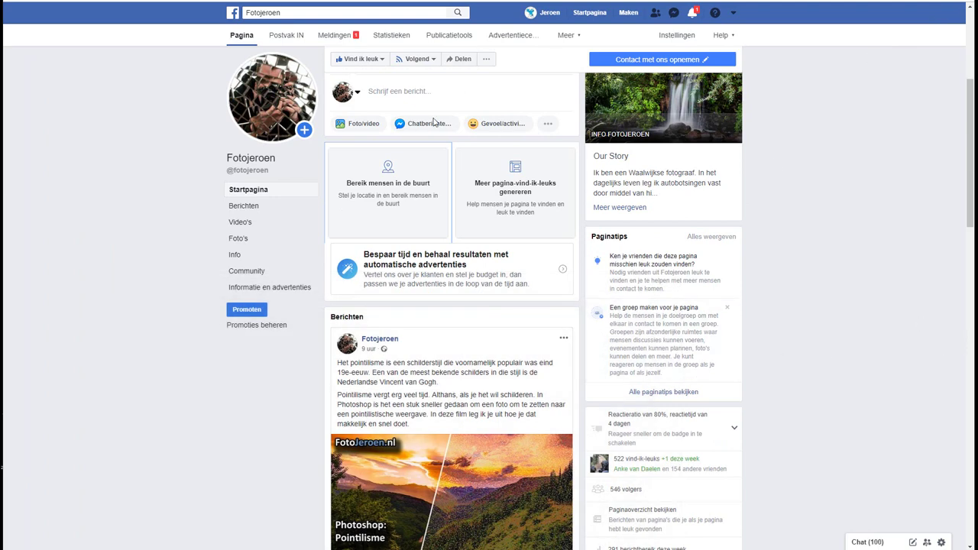
- Start a new page post and attach zwemmer.jpg and zwemmer_depth.jpg as photos
left_click(360, 124)
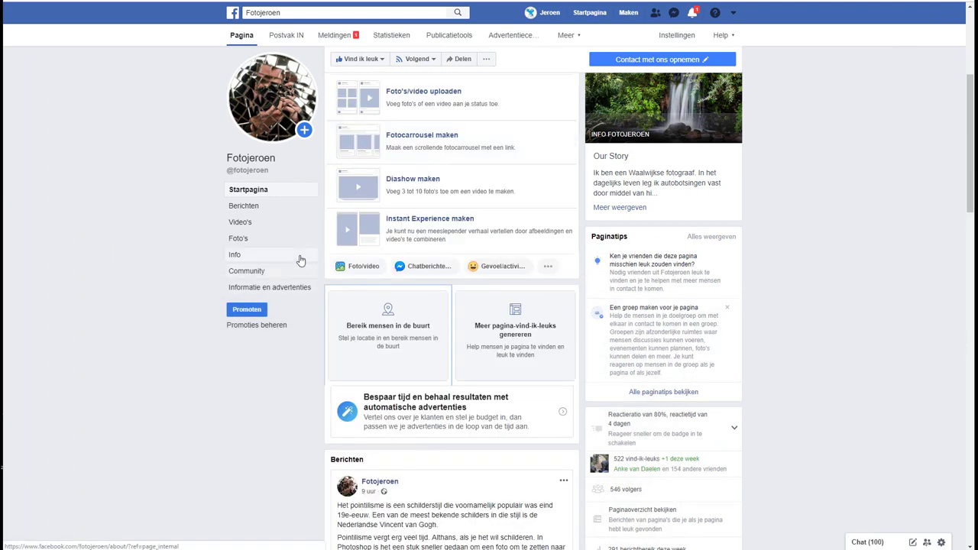
left_click(422, 193)
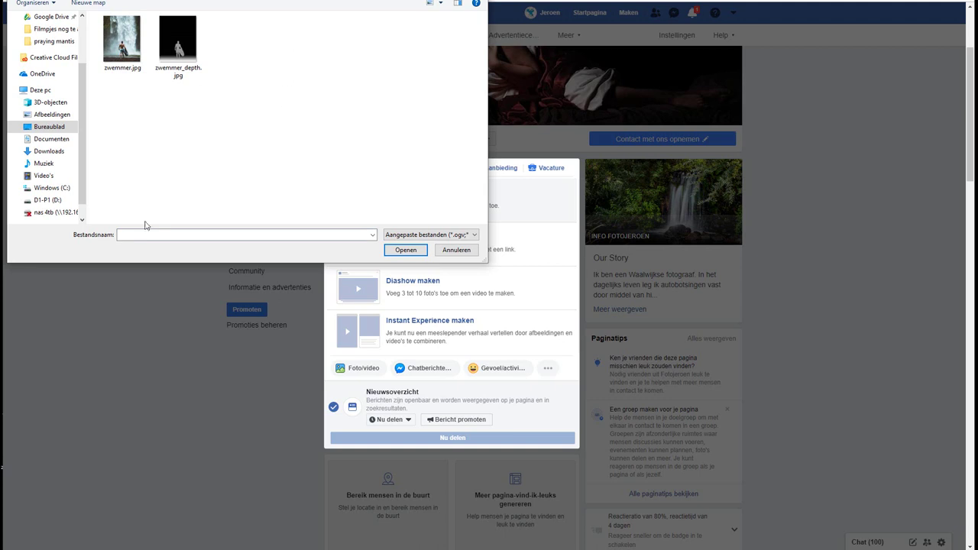
left_click_drag(113, 113, 226, 16)
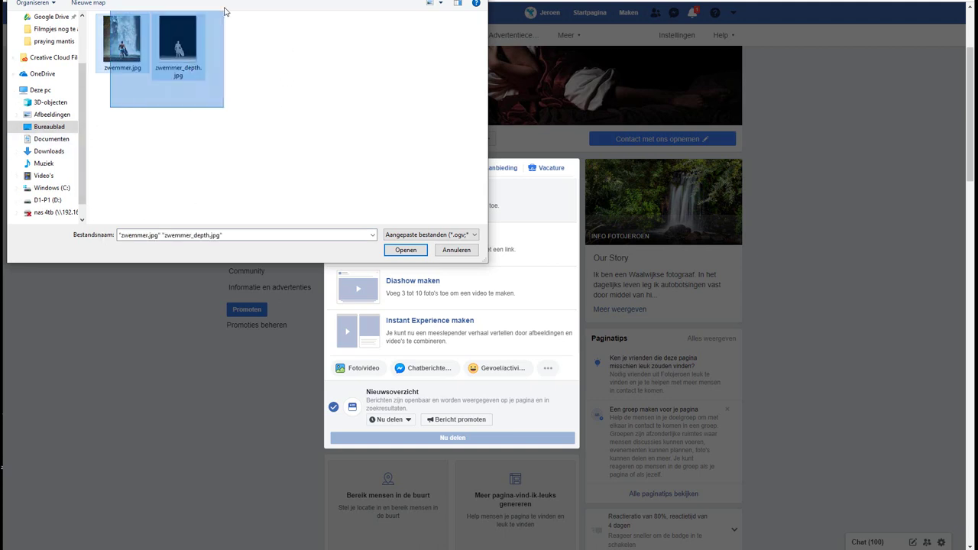
left_click(405, 252)
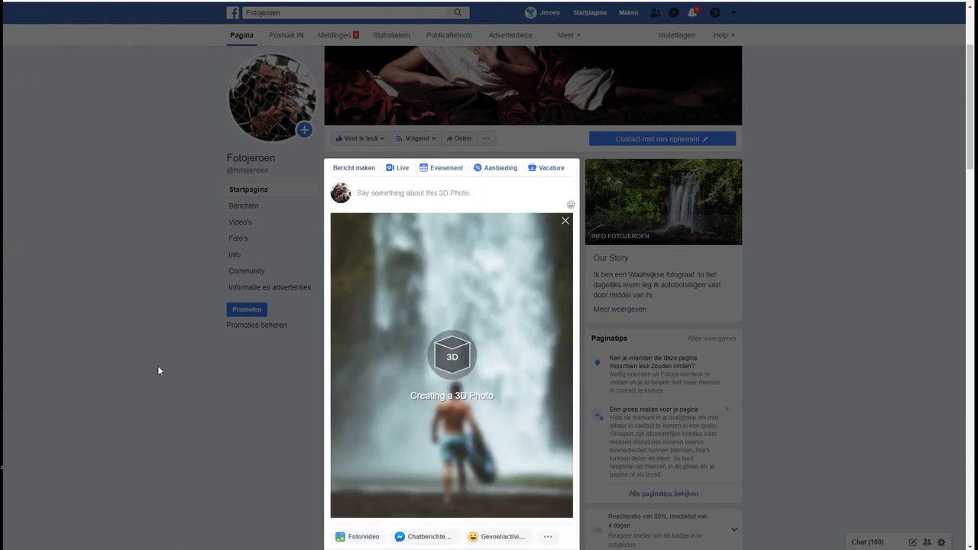
scroll(157, 366, "down", 1)
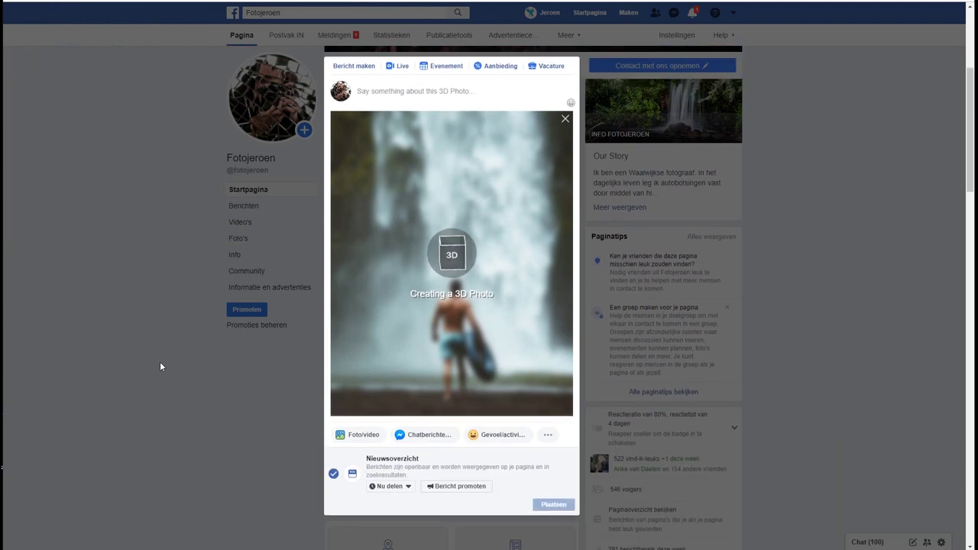